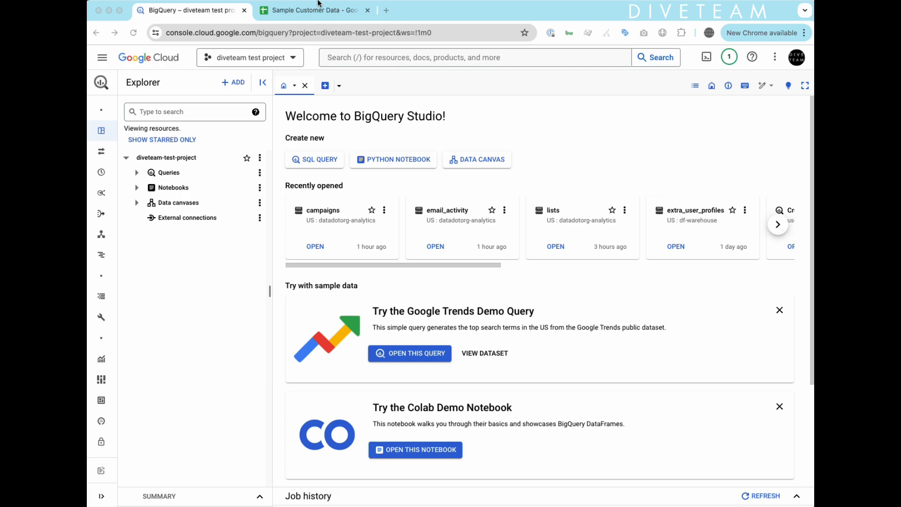
# Review the customer rows A2:D4 in the Sample Customer Data spreadsheet.
pyautogui.click(308, 10)
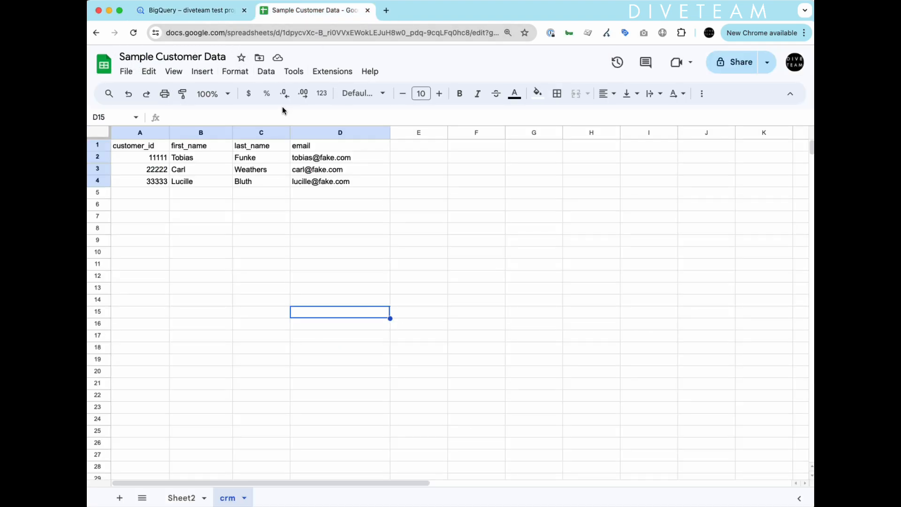
pyautogui.moveTo(328, 183); pyautogui.dragTo(375, 146)
pyautogui.click(162, 215)
pyautogui.click(188, 10)
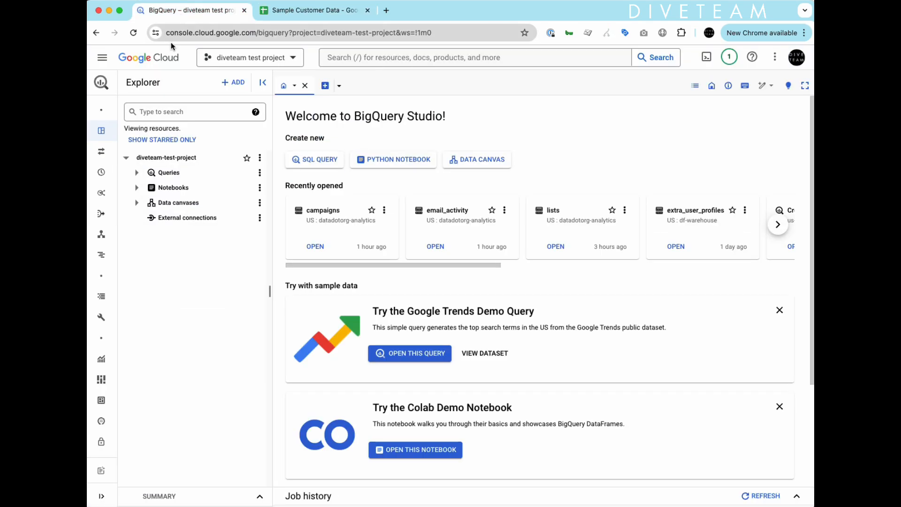
# Create a dataset named google_sheets in diveteam-test-project.
pyautogui.click(260, 158)
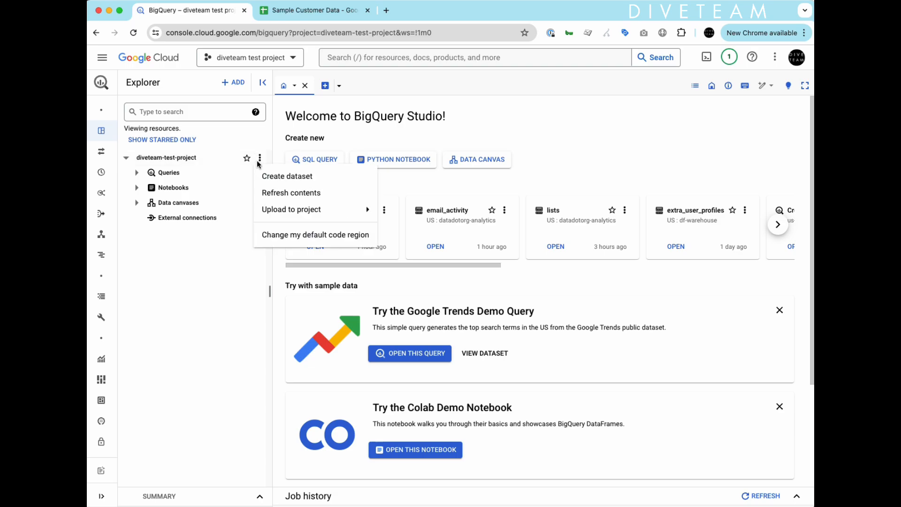
pyautogui.click(278, 177)
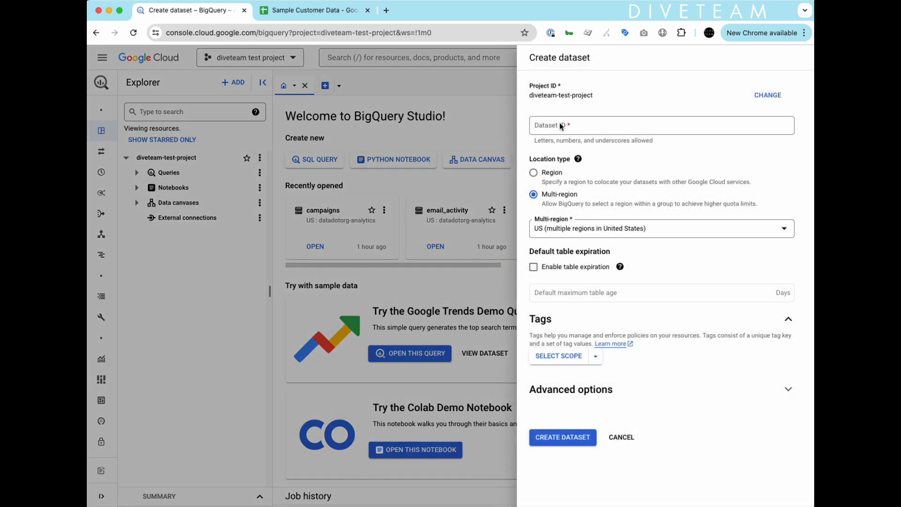
pyautogui.click(560, 122)
pyautogui.write('google_sheets')
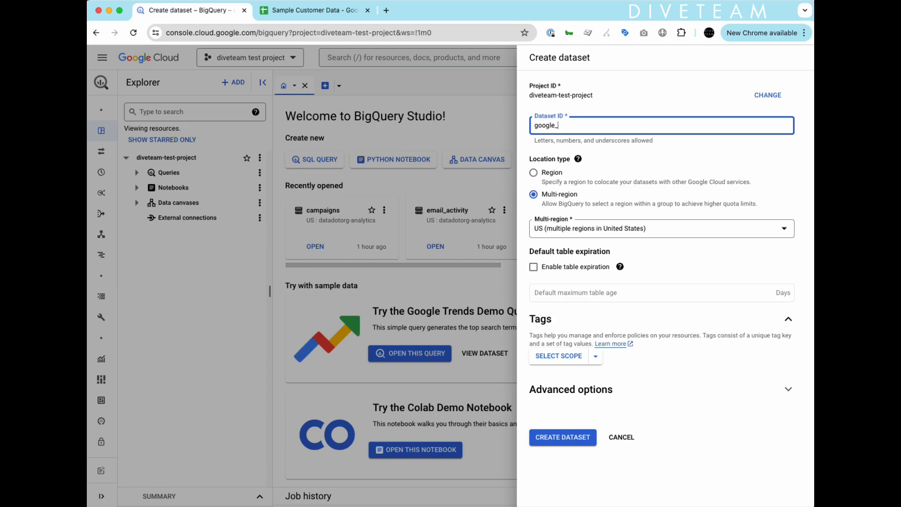
pyautogui.click(573, 444)
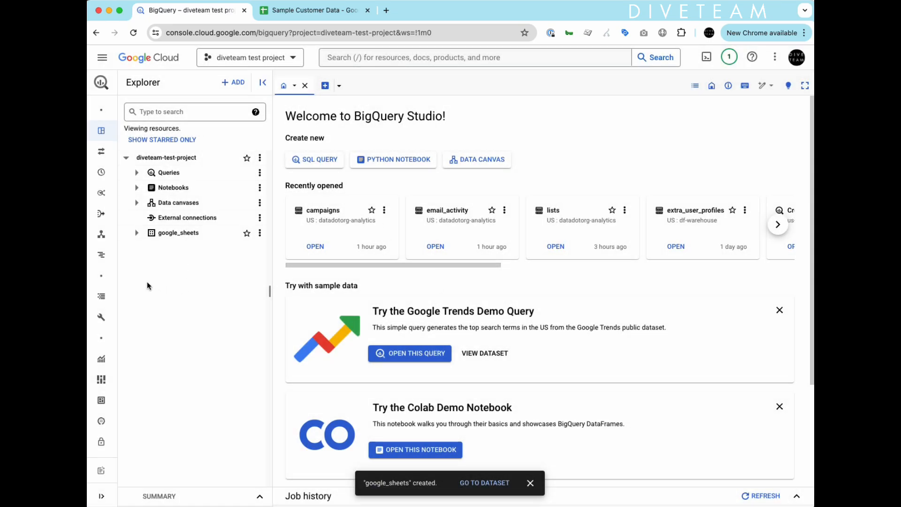
# Start a new table in the google_sheets dataset.
pyautogui.click(259, 233)
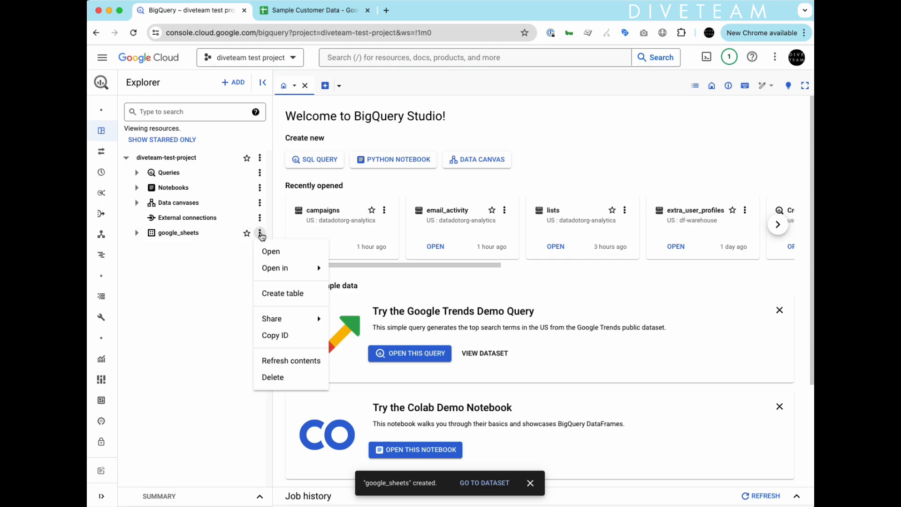
pyautogui.moveTo(288, 318)
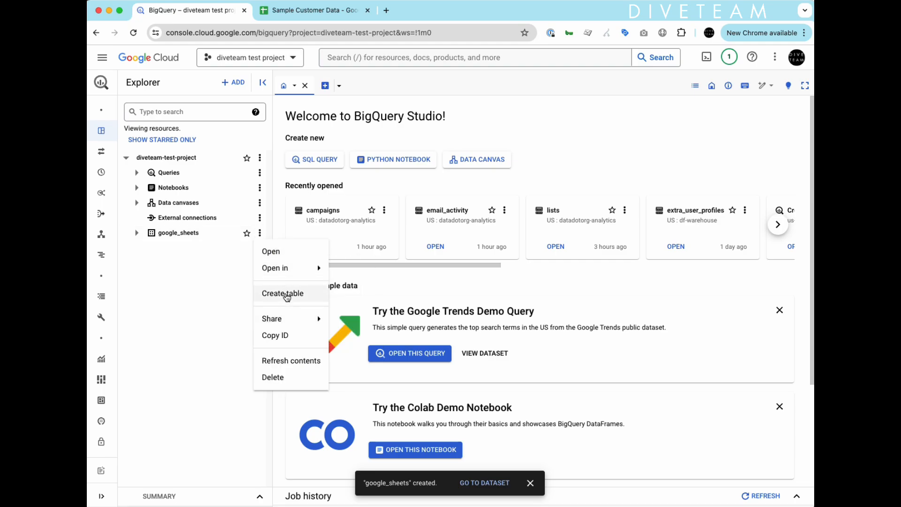
pyautogui.click(286, 295)
# Source the table from Drive, pasting the Sample Customer Data spreadsheet's URL as the Drive URI.
pyautogui.click(229, 118)
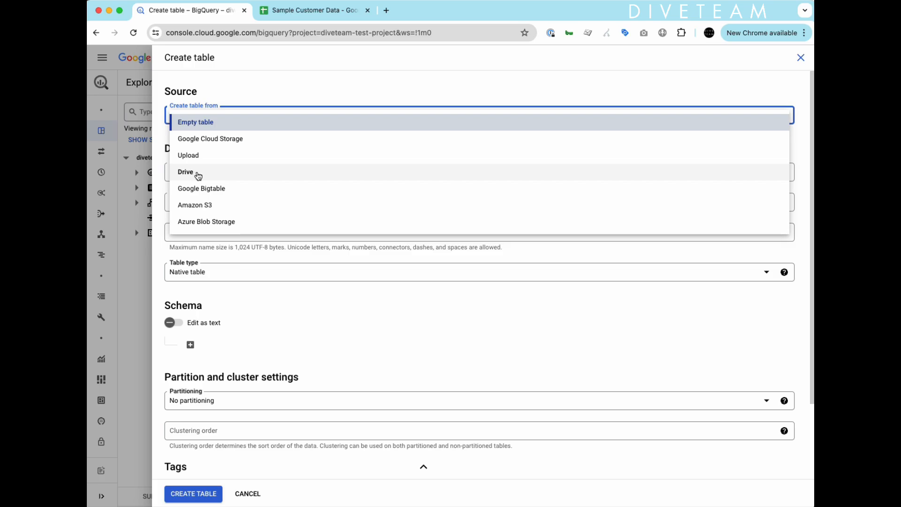
pyautogui.click(197, 173)
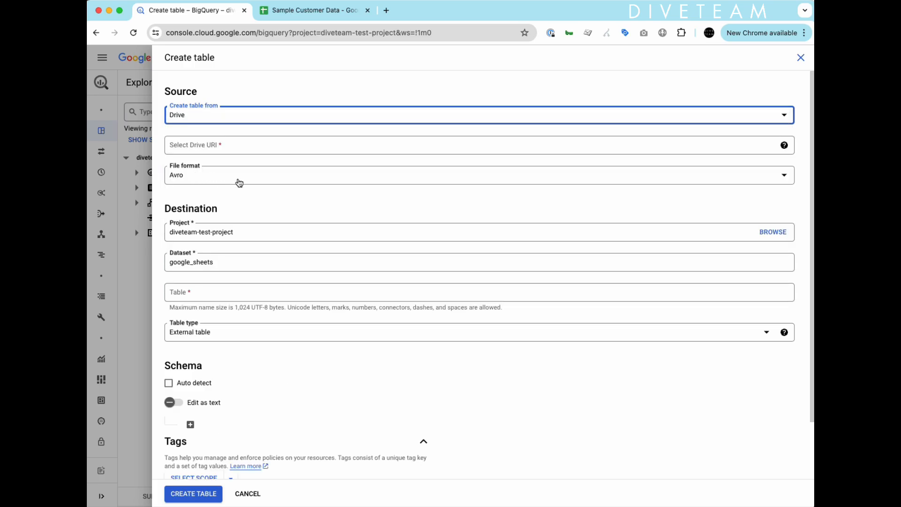
pyautogui.click(292, 13)
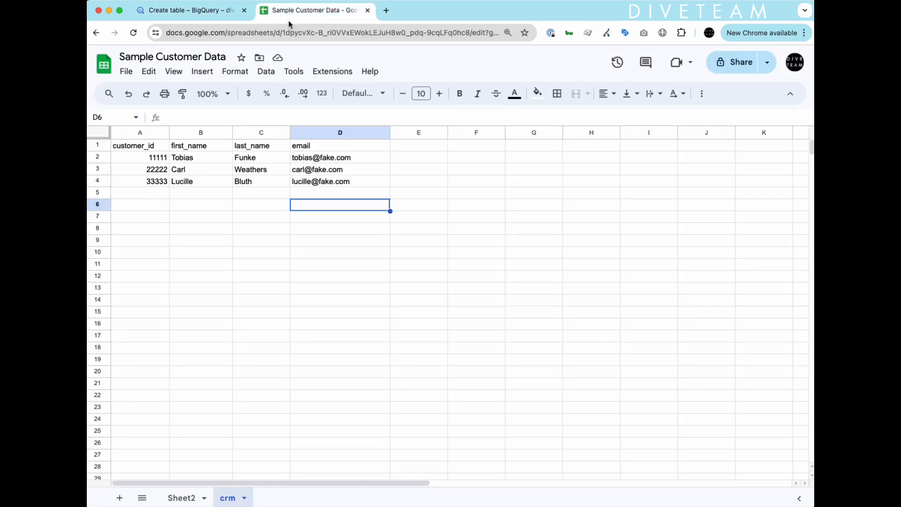
pyautogui.click(249, 33)
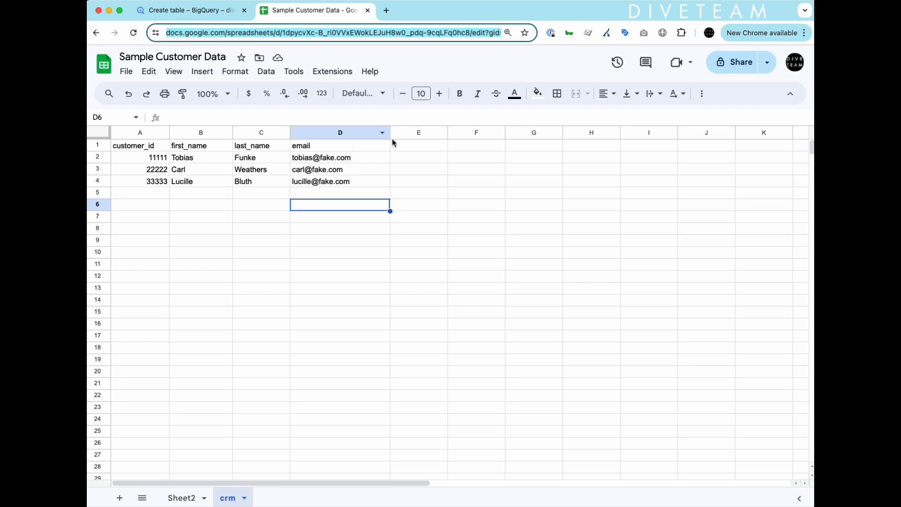
pyautogui.click(491, 32)
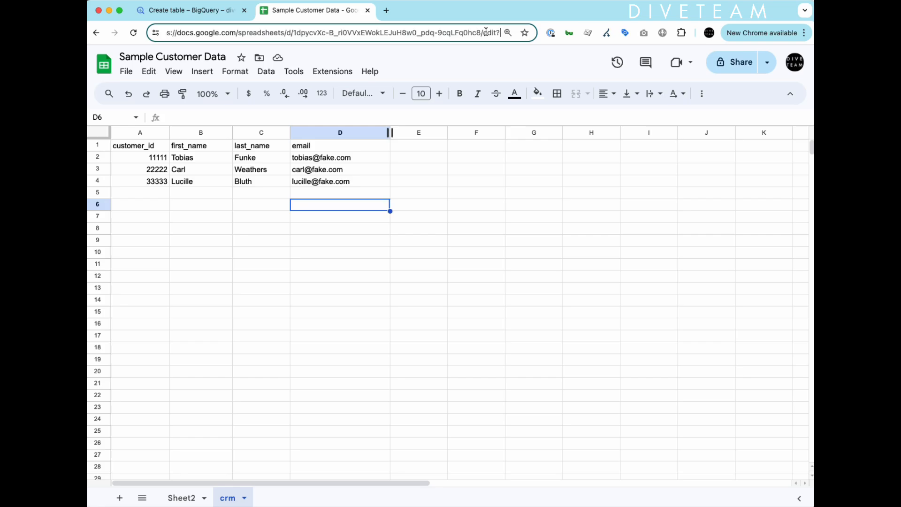
pyautogui.click(186, 10)
pyautogui.click(190, 145)
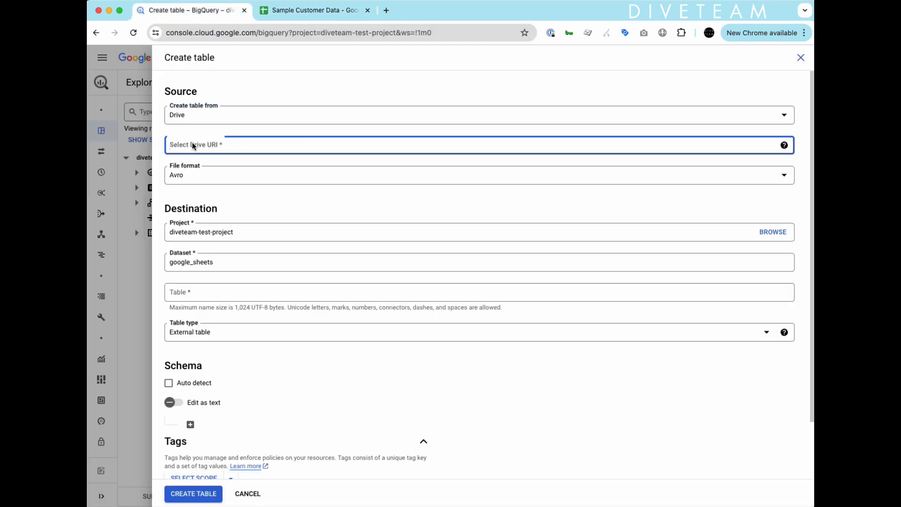
pyautogui.click(191, 178)
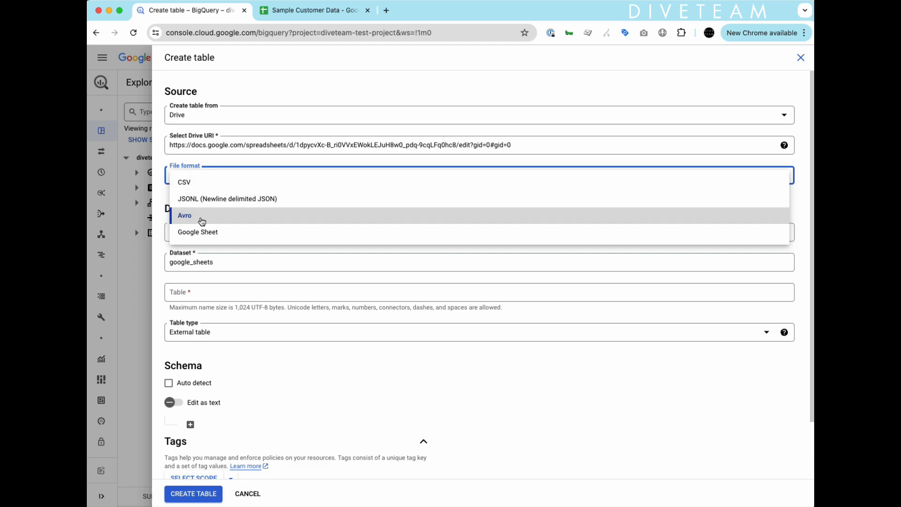
# Set the file format to Google Sheet and look over the spreadsheet's Sheet2 and crm tabs.
pyautogui.click(196, 231)
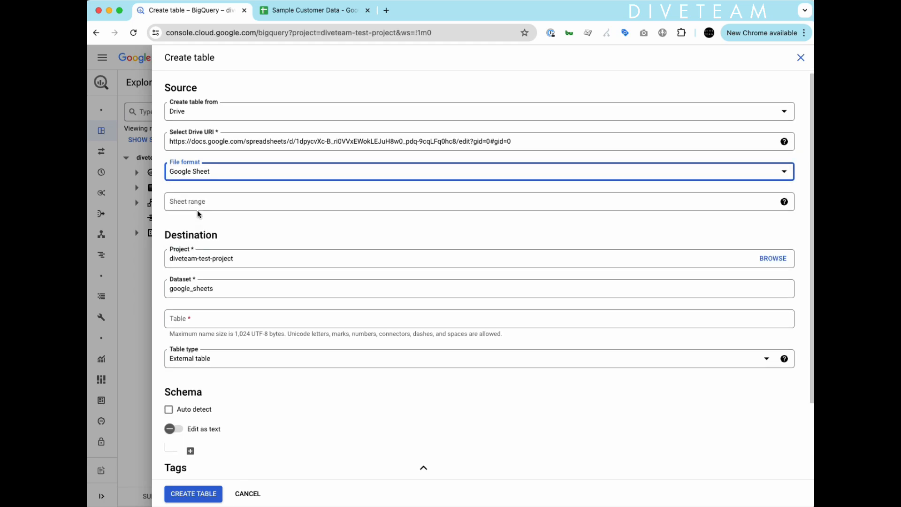
pyautogui.click(190, 205)
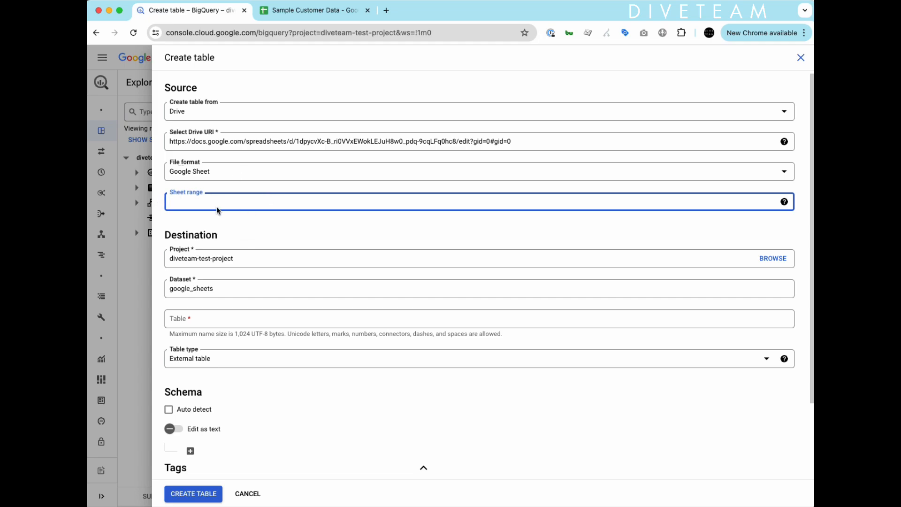
pyautogui.click(292, 10)
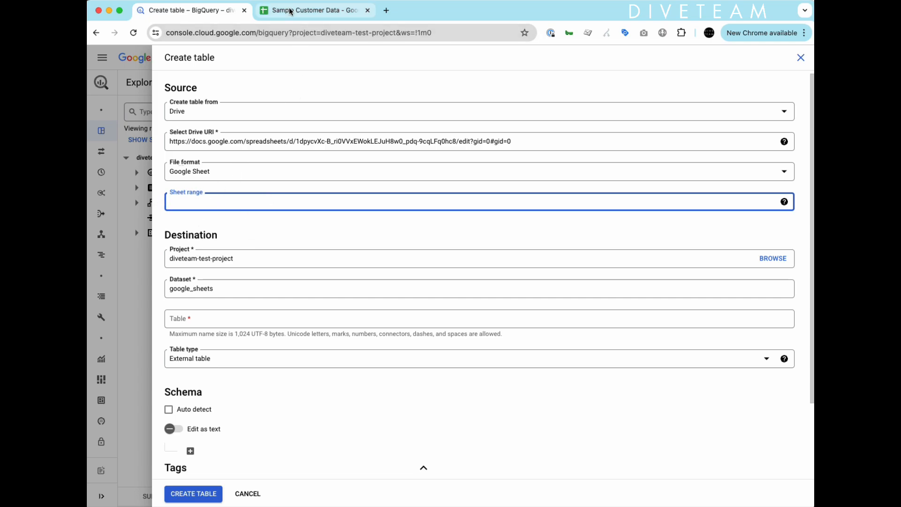
pyautogui.click(174, 495)
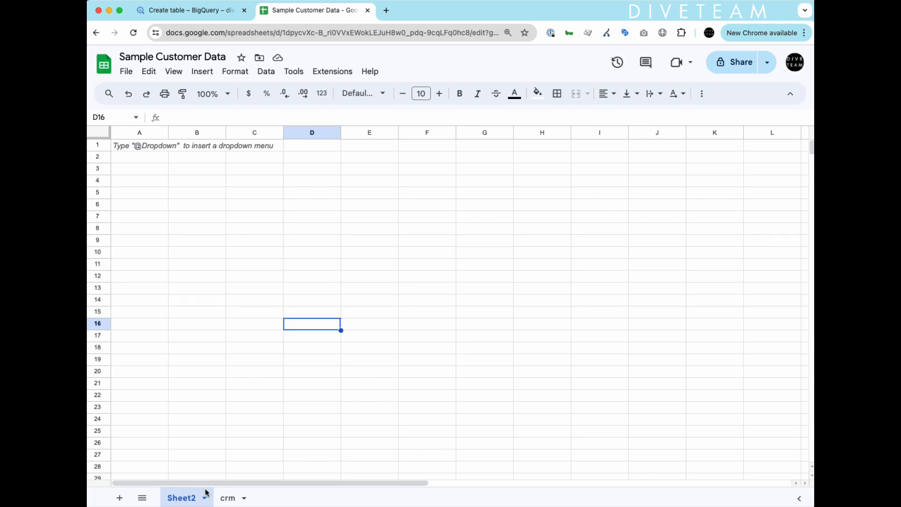
pyautogui.click(224, 500)
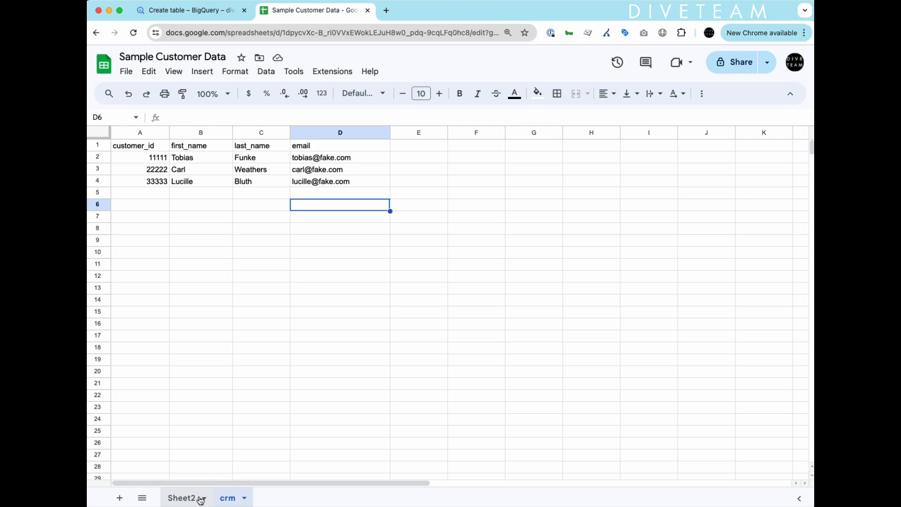
pyautogui.click(178, 500)
# Try a formula in Sheet2 cell A4 referencing crm A1:D4, then discard it and return to crm.
pyautogui.click(155, 178)
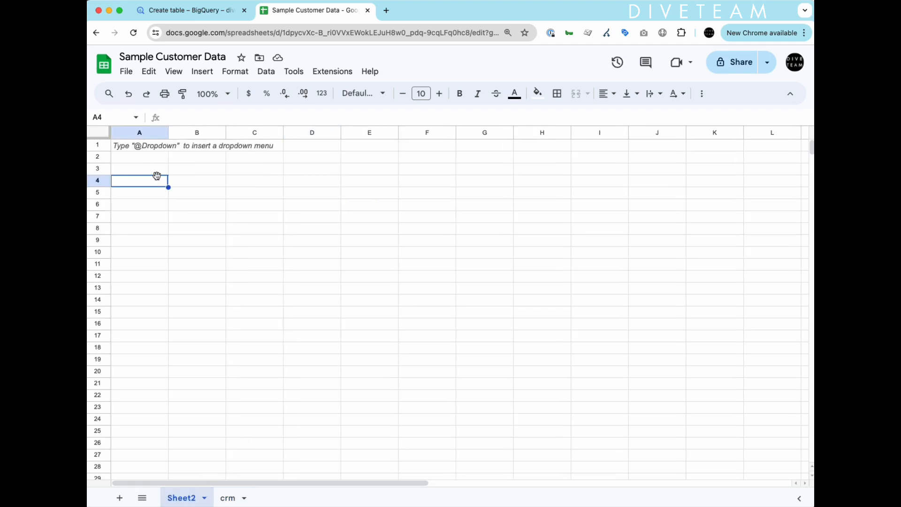
pyautogui.write('=')
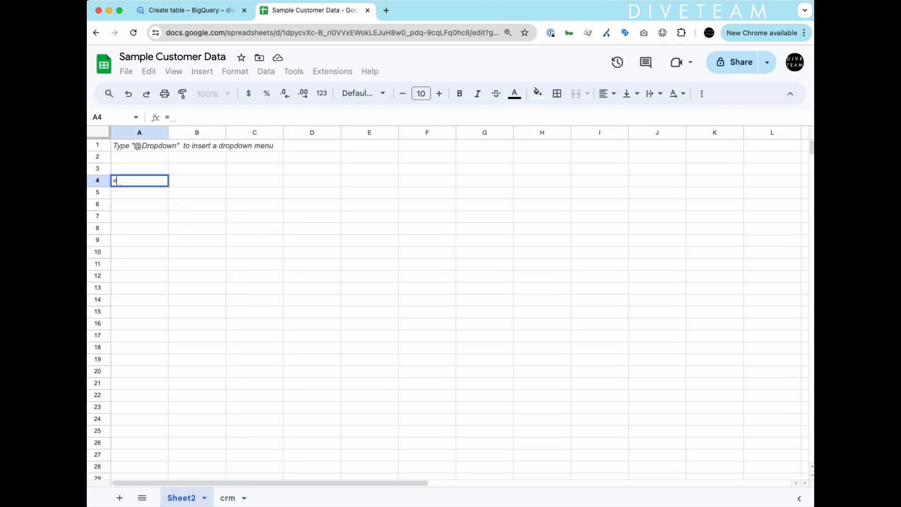
pyautogui.click(228, 498)
pyautogui.moveTo(141, 147); pyautogui.dragTo(317, 181)
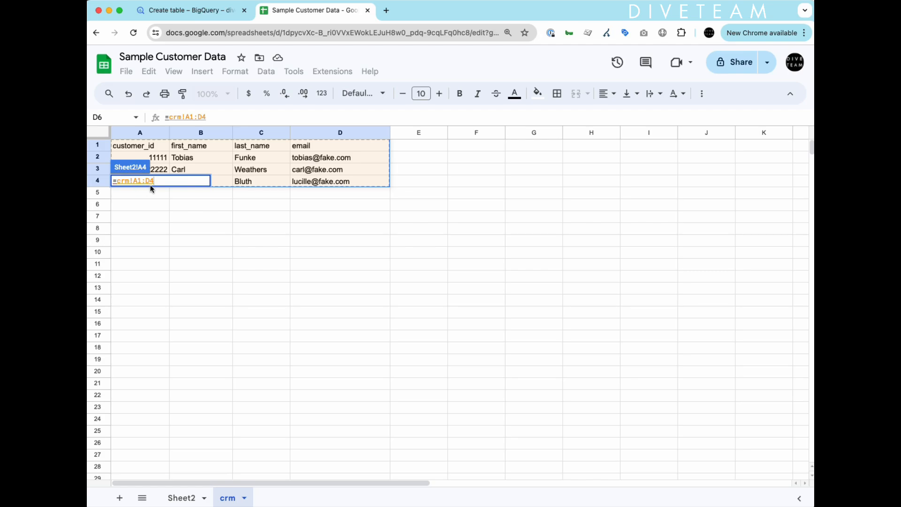
pyautogui.moveTo(156, 181); pyautogui.dragTo(97, 174)
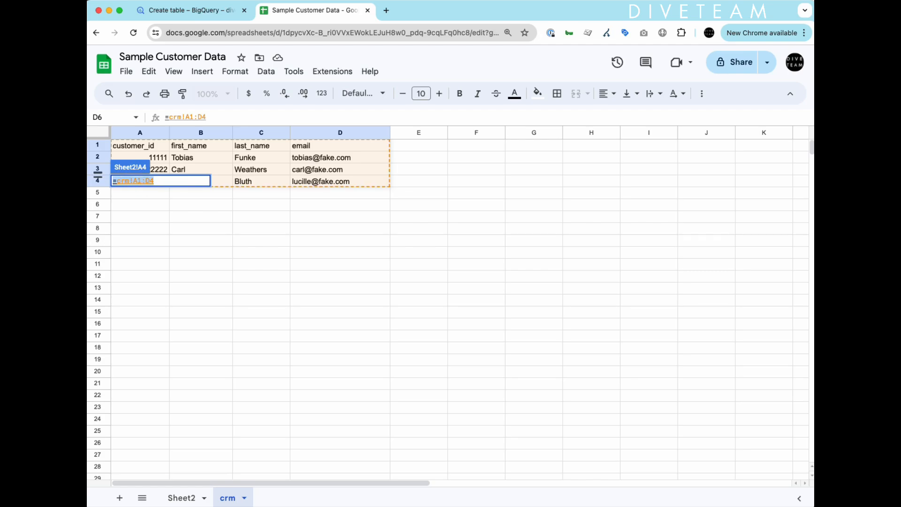
pyautogui.press('BackSpace')
pyautogui.press('Escape')
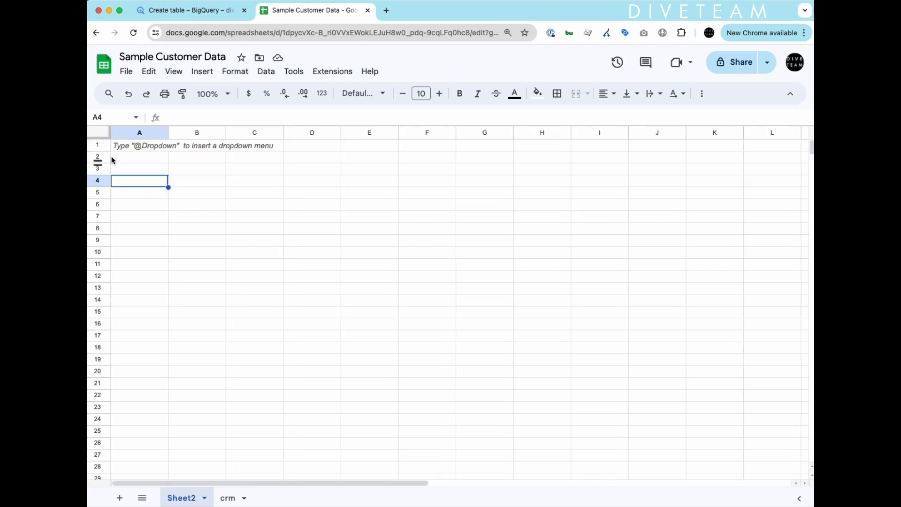
pyautogui.click(263, 402)
pyautogui.click(228, 498)
# Enter sheet range crm!A1:D1000 and table name sample_customer_date.
pyautogui.click(183, 10)
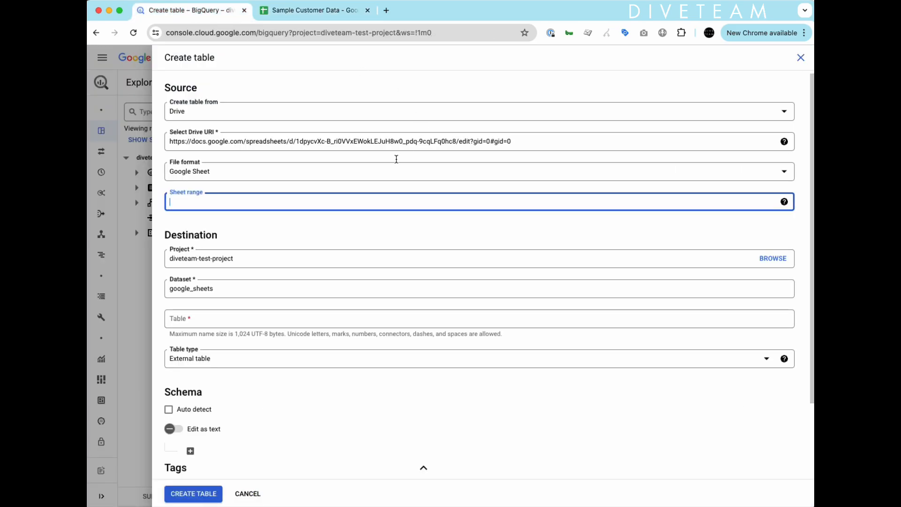
pyautogui.write('crm!A1:D1000')
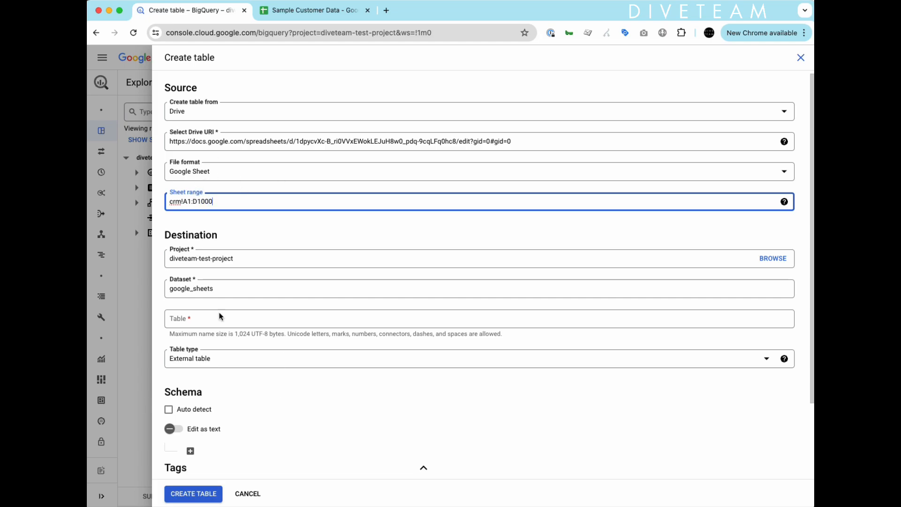
pyautogui.scroll(-2, 187, 320)
pyautogui.click(203, 223)
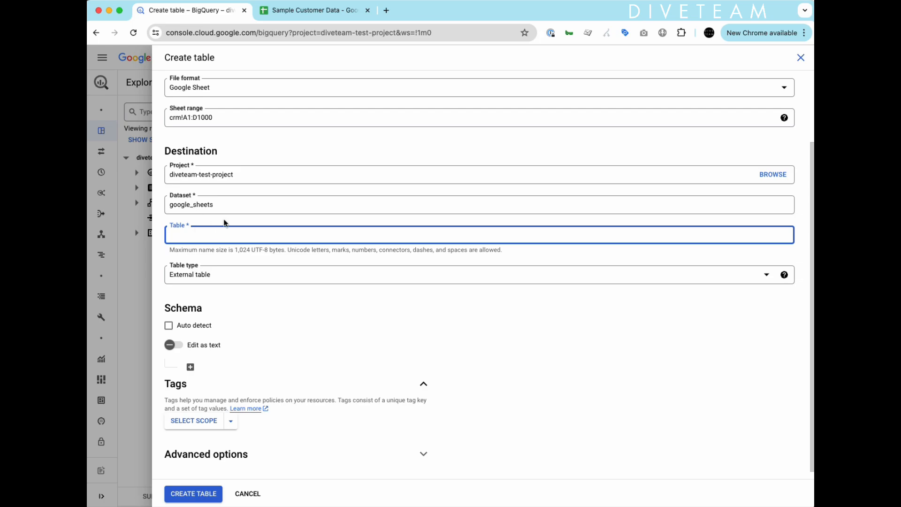
pyautogui.write('sample_customer_date')
# Keep External table as the table type and add a first schema field.
pyautogui.click(206, 282)
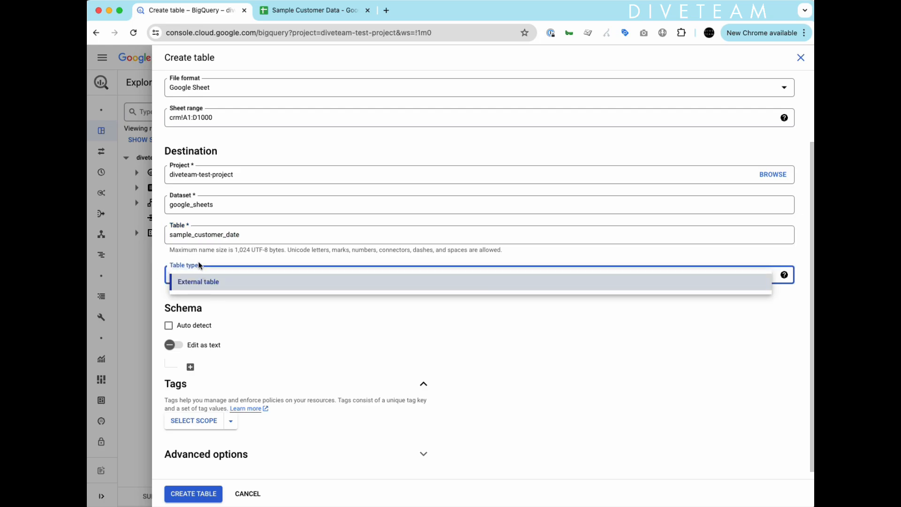
pyautogui.click(201, 266)
pyautogui.scroll(-1, 267, 336)
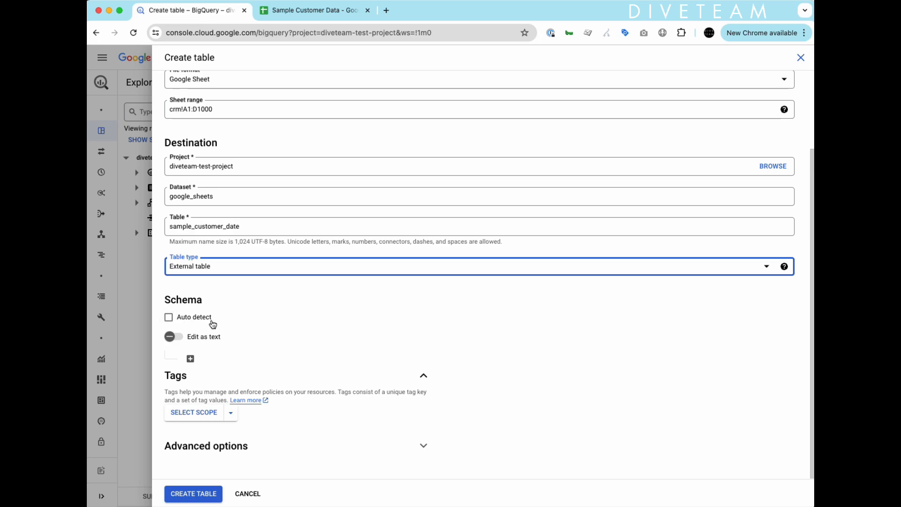
pyautogui.click(190, 358)
# Add three more schema field rows and check the sheet's column headers.
pyautogui.scroll(-1, 253, 344)
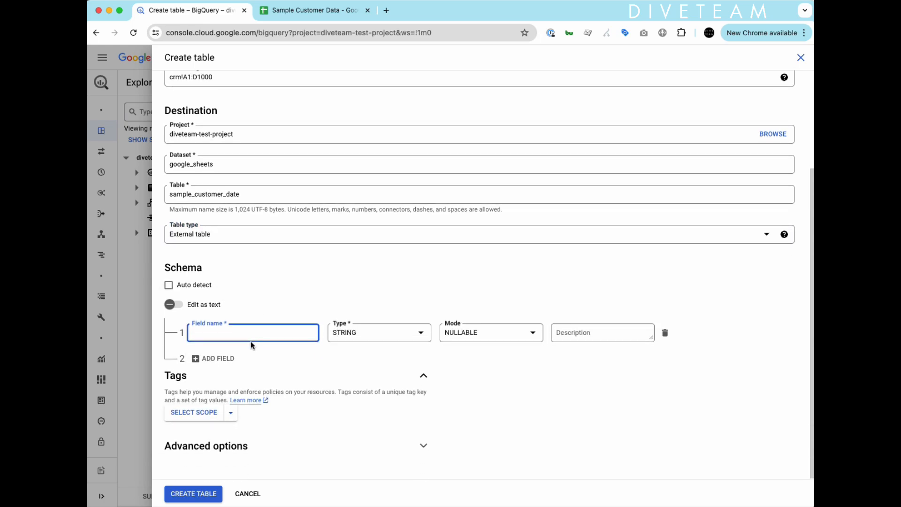
pyautogui.click(196, 358)
pyautogui.click(201, 403)
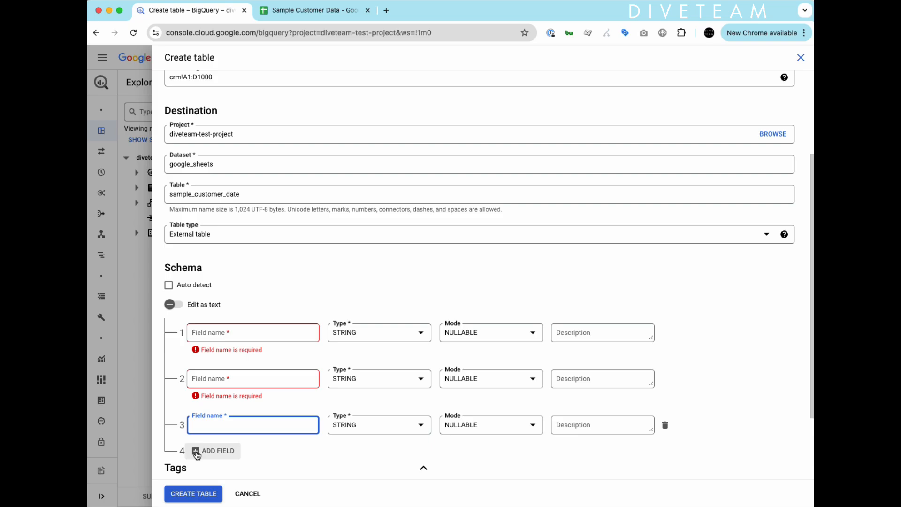
pyautogui.click(201, 449)
pyautogui.click(286, 12)
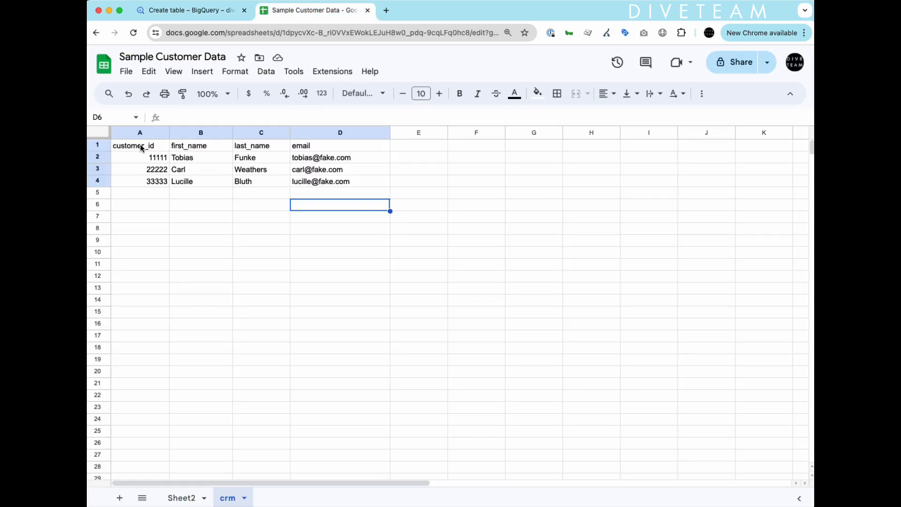
pyautogui.click(190, 13)
# Name the first two schema fields customer_id and fname.
pyautogui.click(231, 331)
pyautogui.write('customer_id')
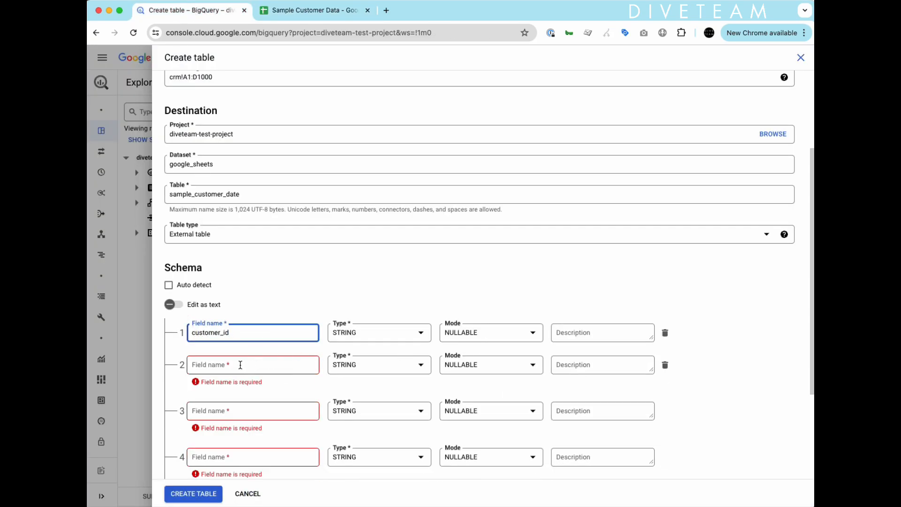
pyautogui.click(240, 364)
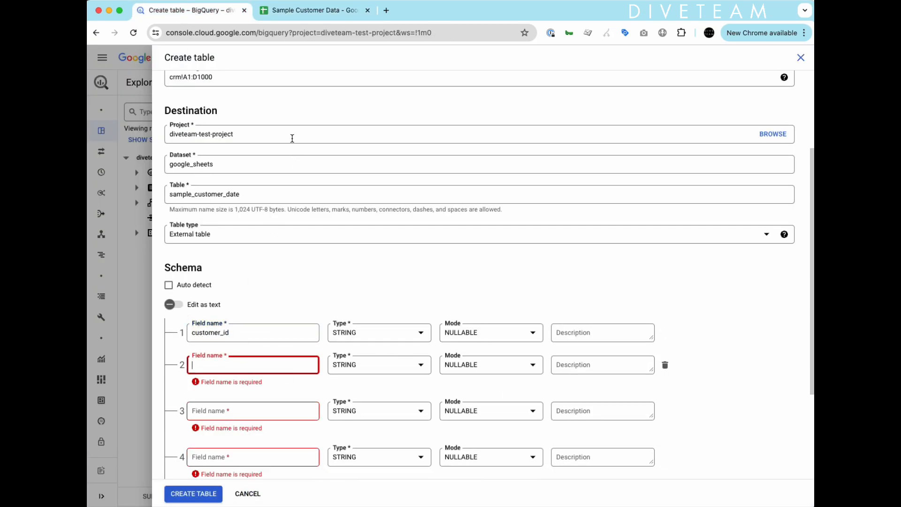
pyautogui.click(285, 12)
pyautogui.click(190, 10)
pyautogui.write('fname')
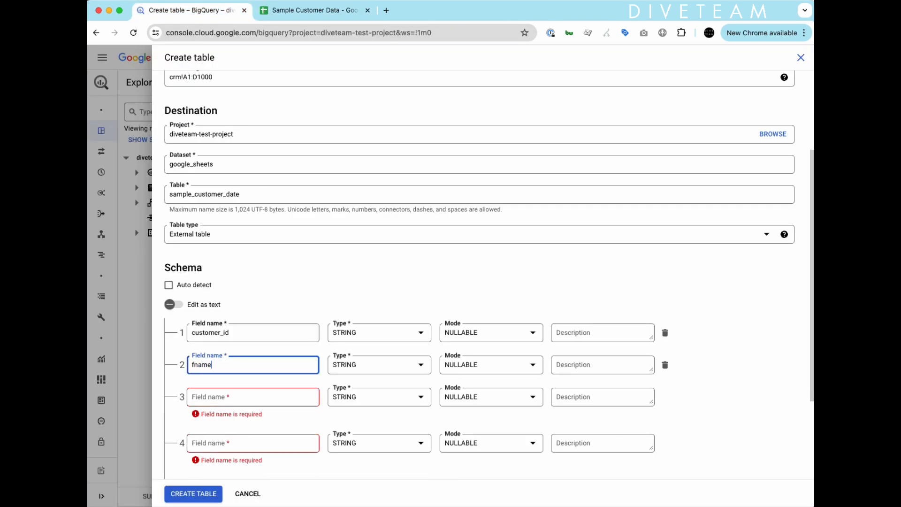
# Name the remaining fields lname and email, then create the sample_customer_date table.
pyautogui.click(246, 398)
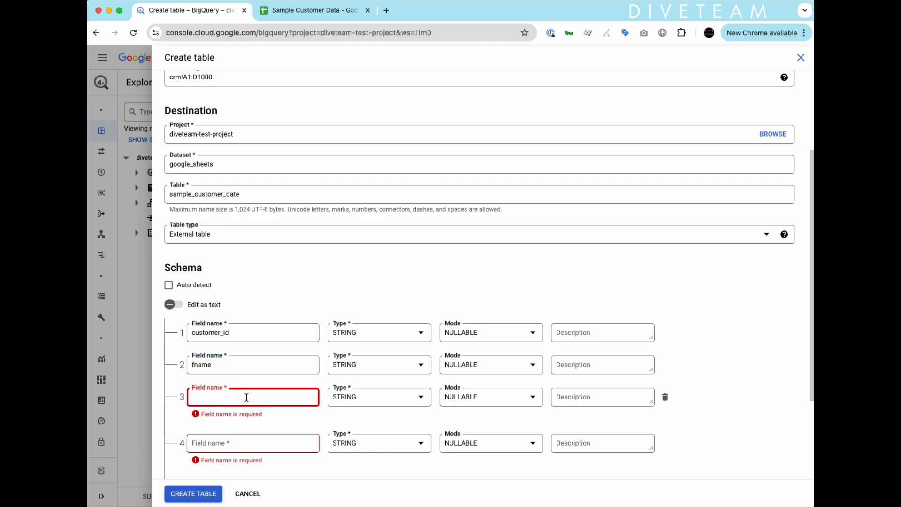
pyautogui.write('lname')
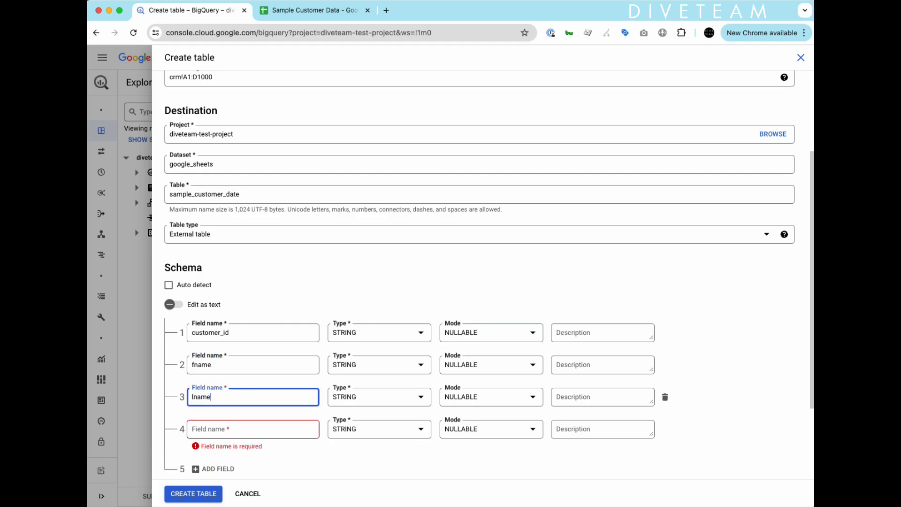
pyautogui.click(297, 10)
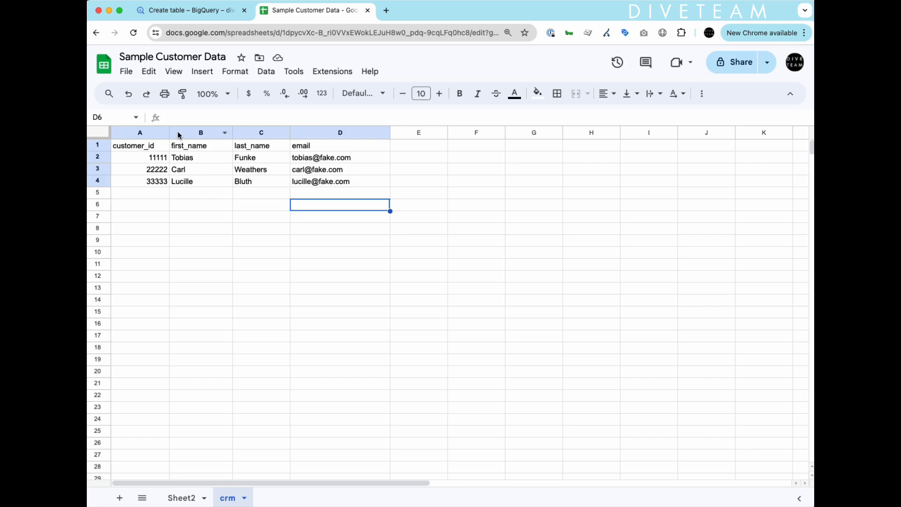
pyautogui.click(207, 11)
pyautogui.click(291, 427)
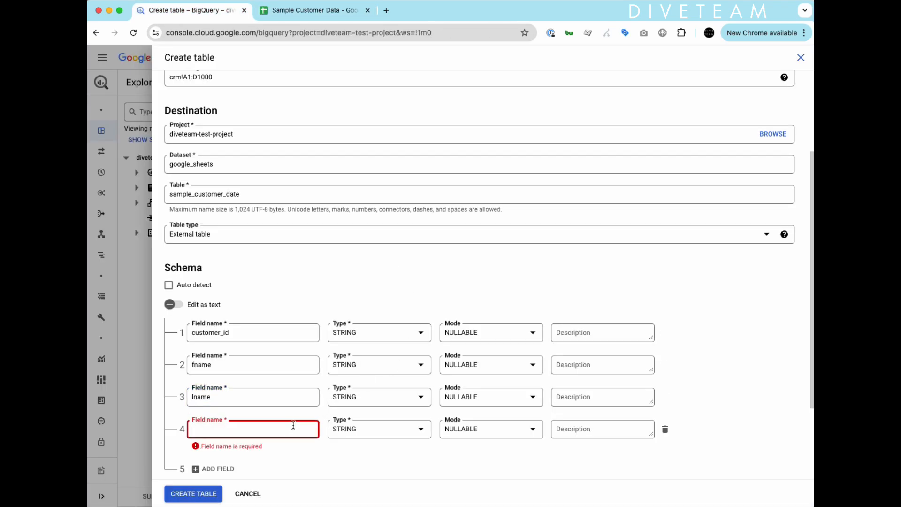
pyautogui.write('email')
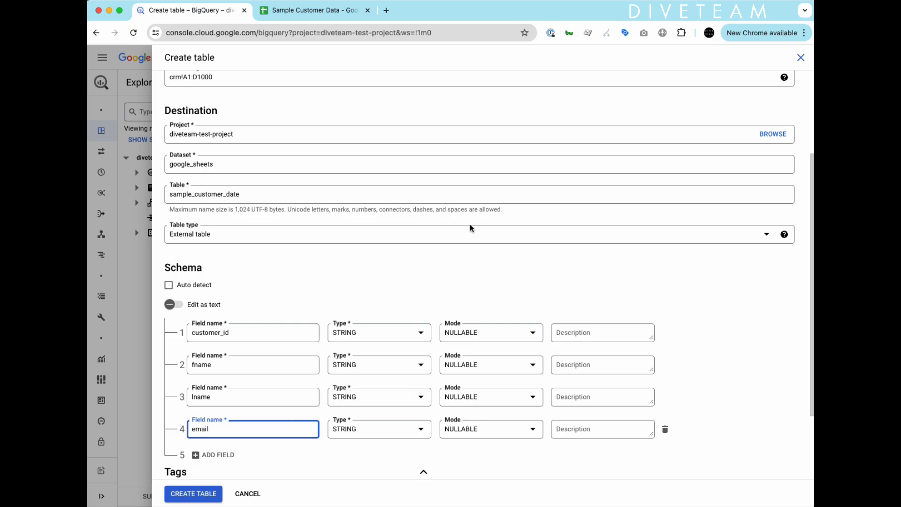
pyautogui.scroll(-2, 412, 373)
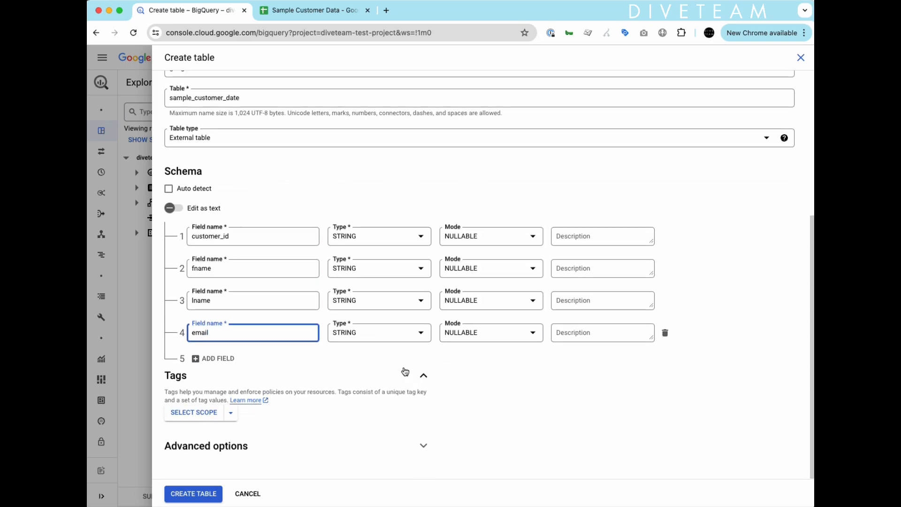
pyautogui.click(192, 493)
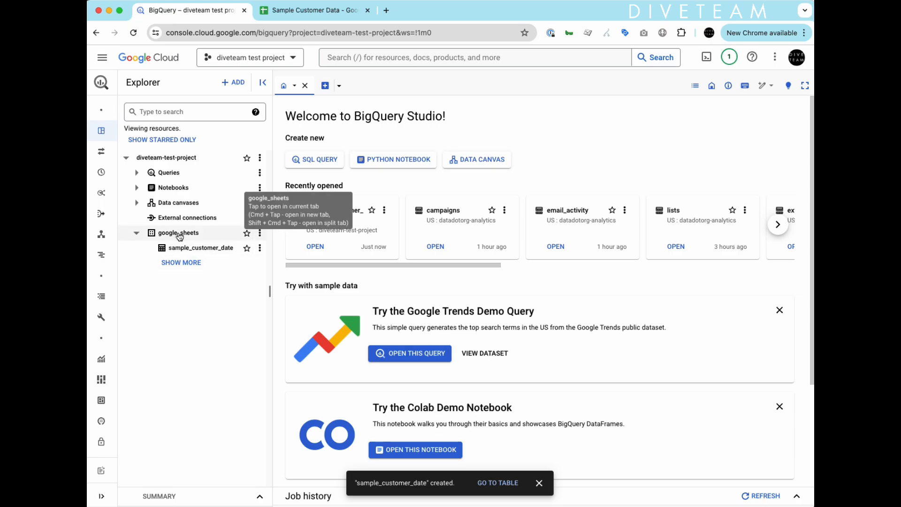
# Run SELECT * on sample_customer_date in a new query tab.
pyautogui.click(198, 252)
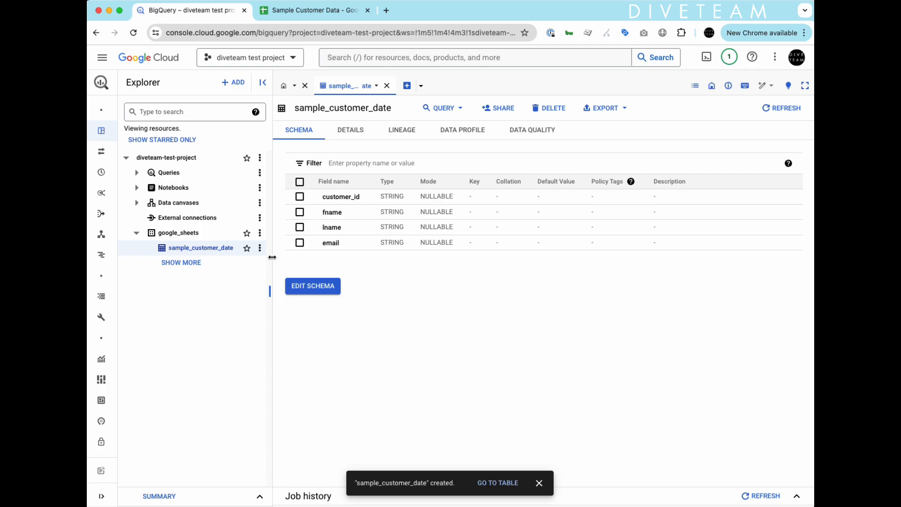
pyautogui.click(443, 108)
pyautogui.click(446, 134)
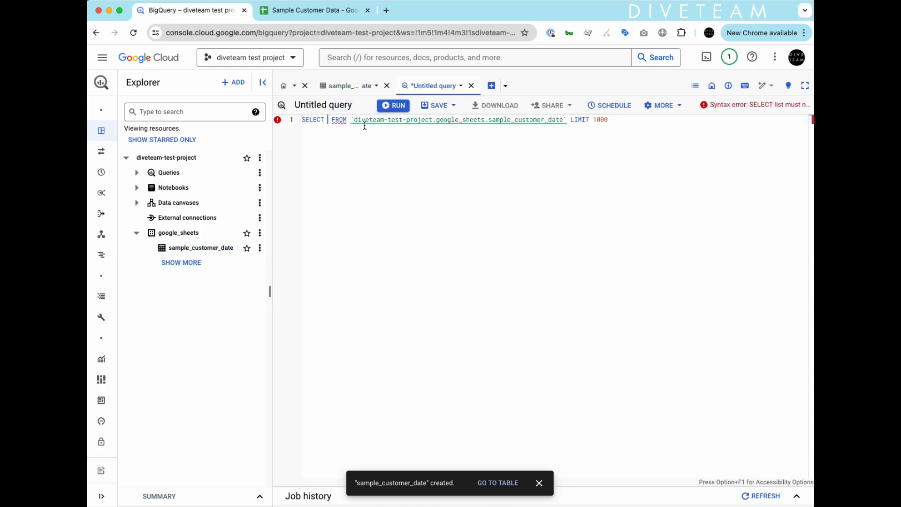
pyautogui.write('*')
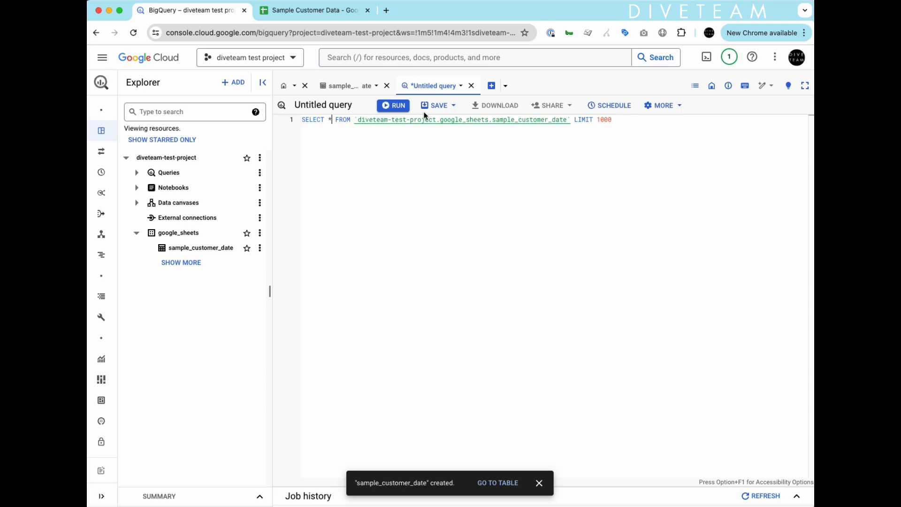
pyautogui.click(384, 105)
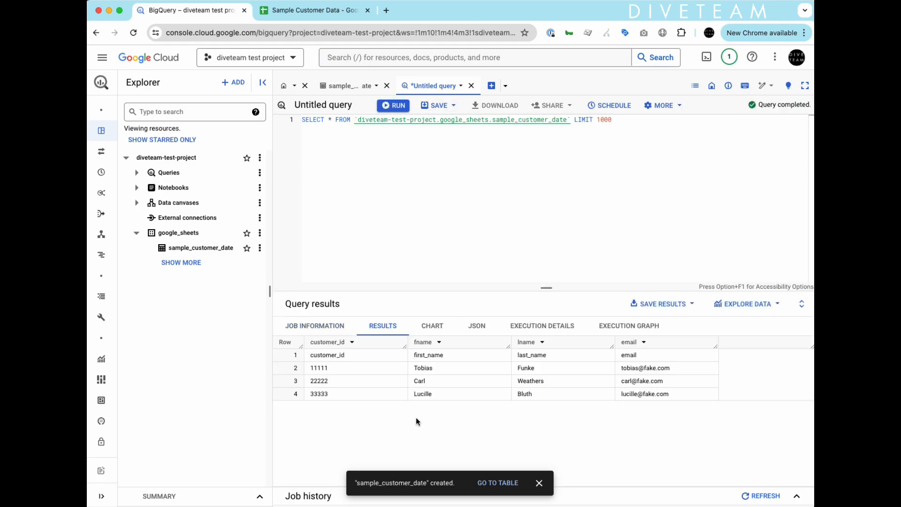
# Add a test row 44444, a, a, a at row 5 of the crm sheet.
pyautogui.click(322, 10)
pyautogui.click(153, 192)
pyautogui.write('44444')
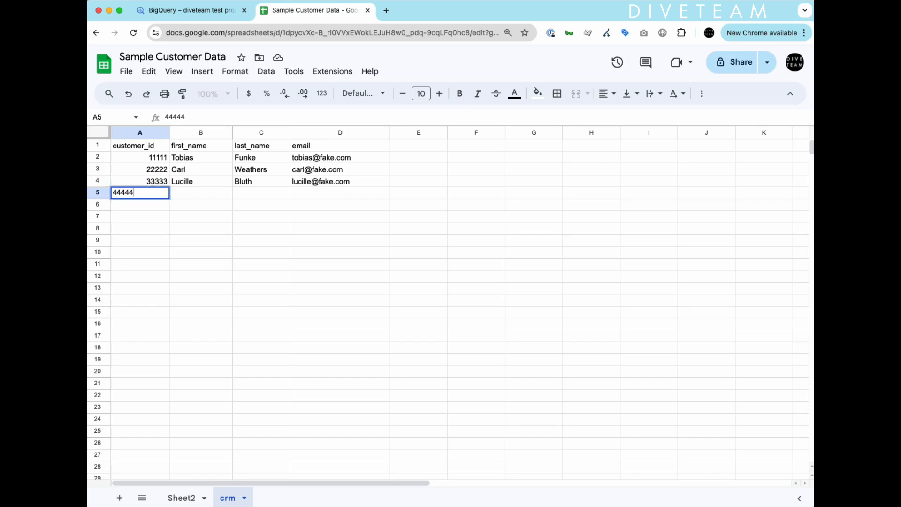
pyautogui.press('Tab')
pyautogui.write('a')
pyautogui.press('Tab')
pyautogui.write('a')
pyautogui.press('Tab')
pyautogui.write('a')
pyautogui.press('Return')
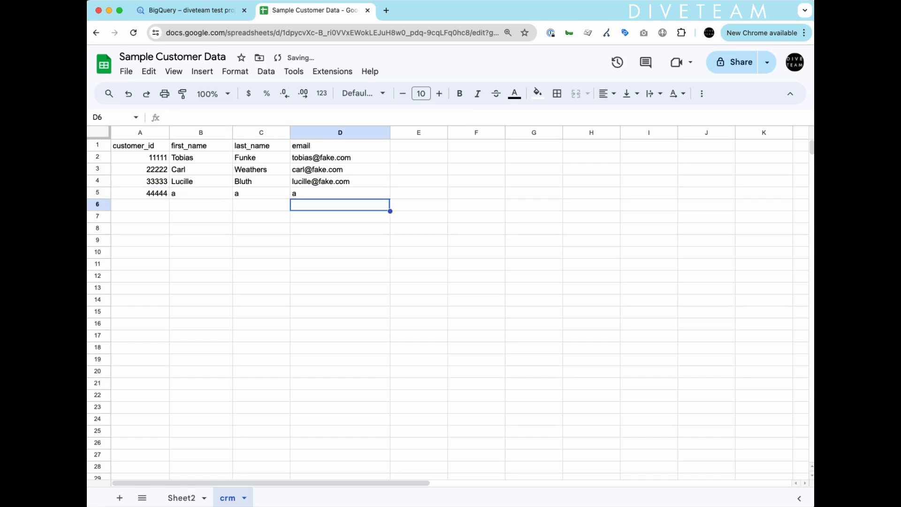
pyautogui.click(182, 13)
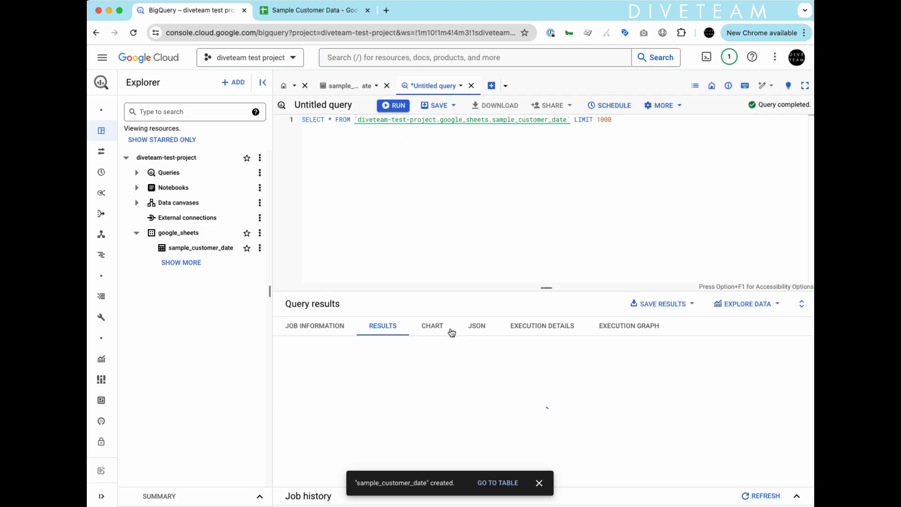
# Confirm row 44444 appears in the query results, then move the crm sheet before Sheet2.
pyautogui.moveTo(632, 407); pyautogui.dragTo(321, 410)
pyautogui.click(341, 414)
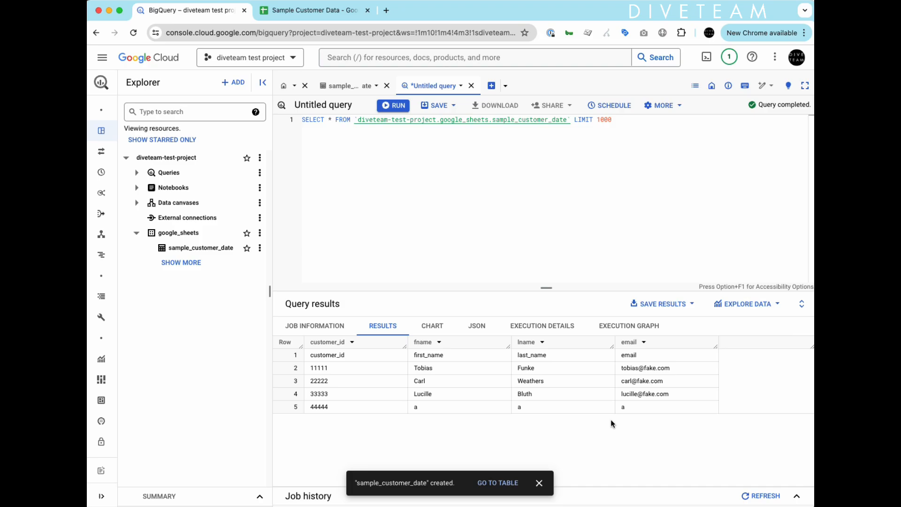
pyautogui.click(293, 8)
pyautogui.moveTo(226, 503); pyautogui.dragTo(174, 500)
pyautogui.click(188, 8)
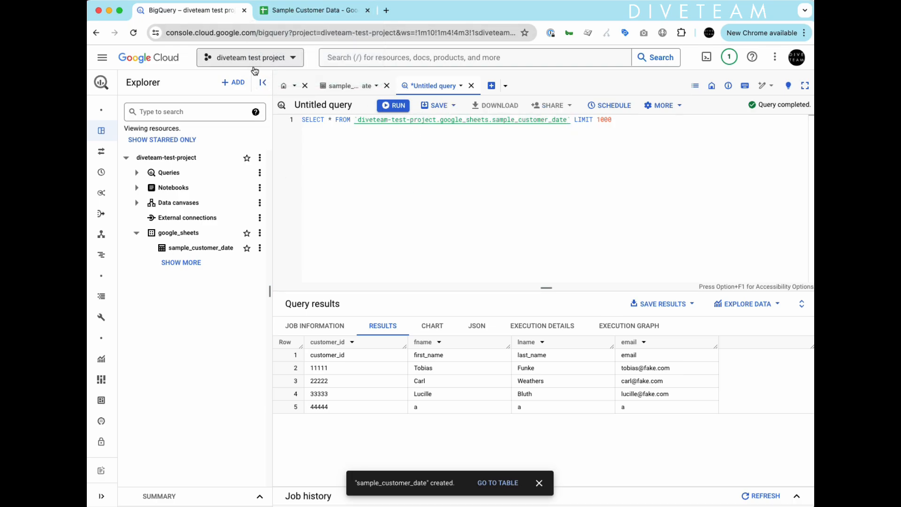
# Set the Sample Customer Data spreadsheet's general access to Anyone with the link, Viewer.
pyautogui.click(320, 17)
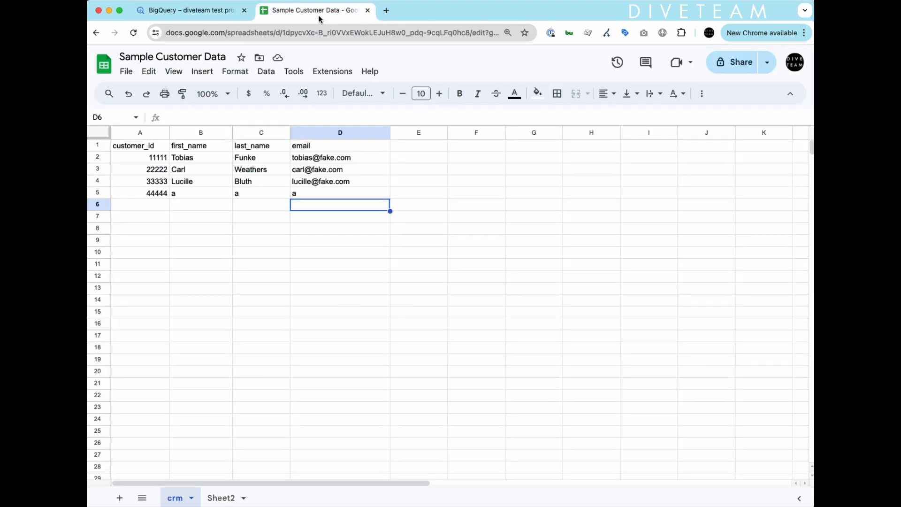
pyautogui.click(731, 64)
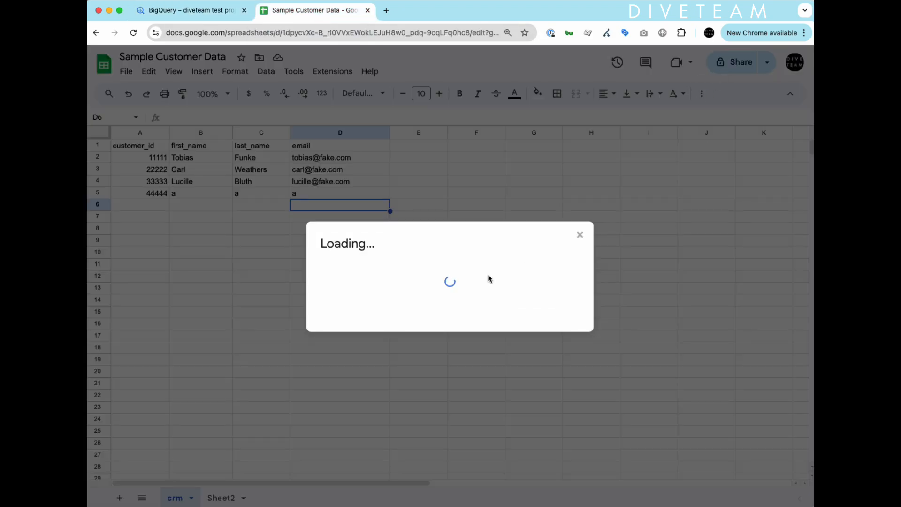
pyautogui.click(367, 328)
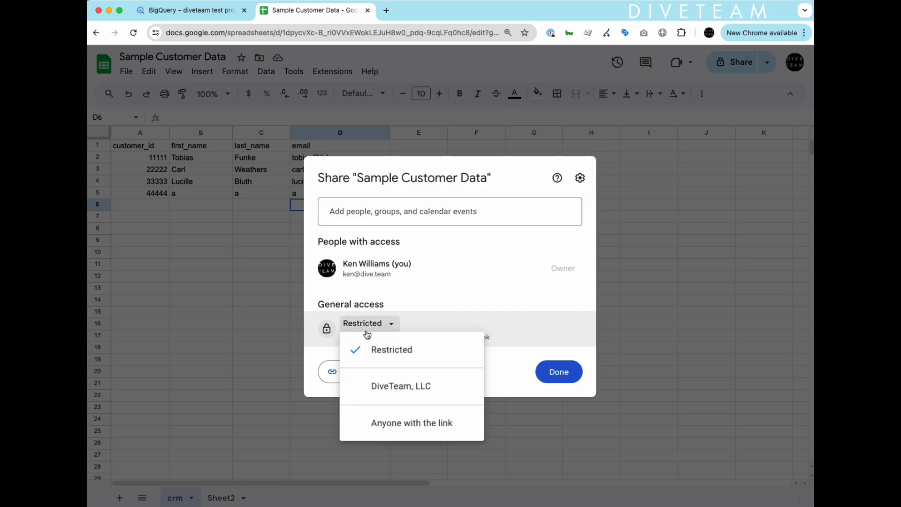
pyautogui.click(397, 425)
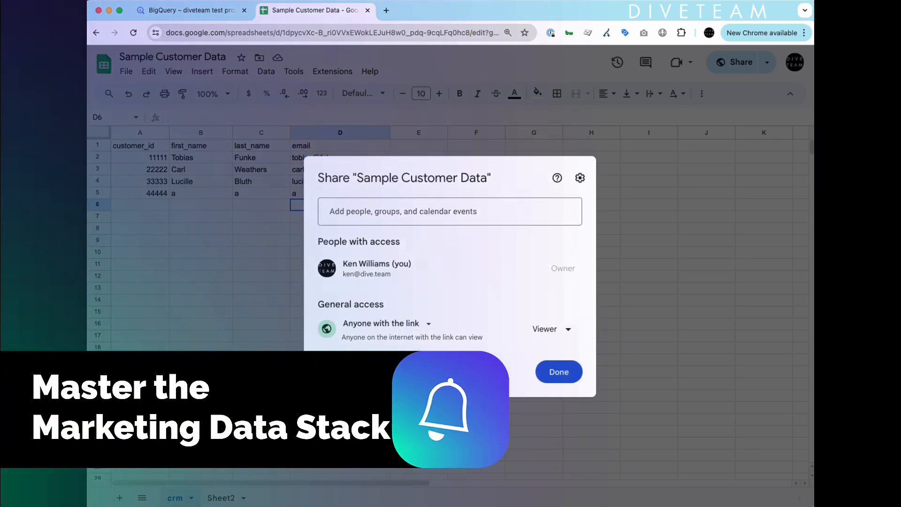